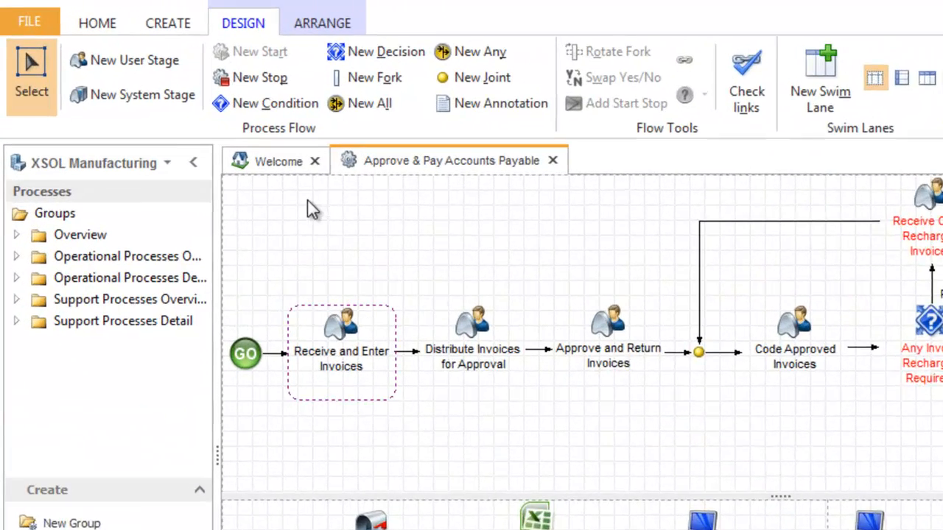
- Open the model settings designer from the welcome page and collapse the Processes pane
{"action": "left_click", "coordinate": [287, 170]}
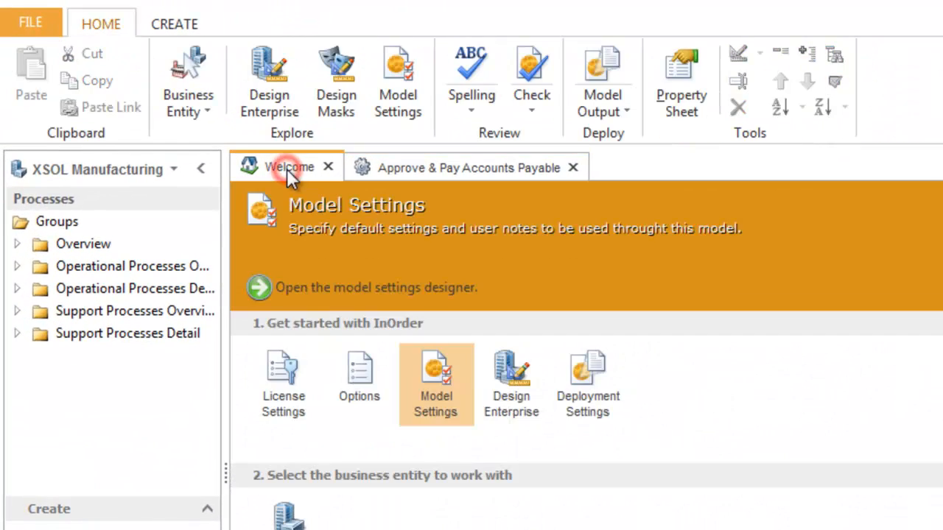
{"action": "left_click", "coordinate": [437, 372]}
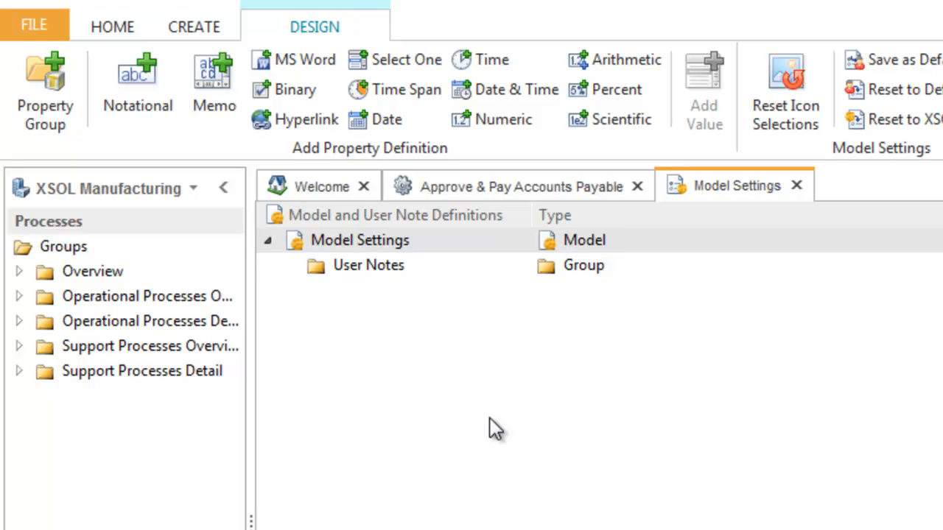
{"action": "left_click", "coordinate": [225, 188]}
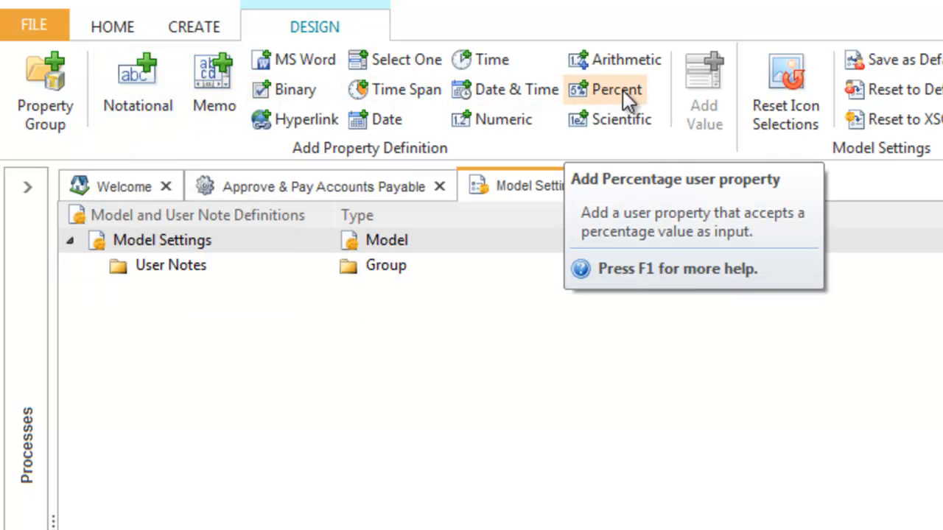
- Add a Notational user note named "Process Owner" to the model settings
{"action": "left_click", "coordinate": [132, 97]}
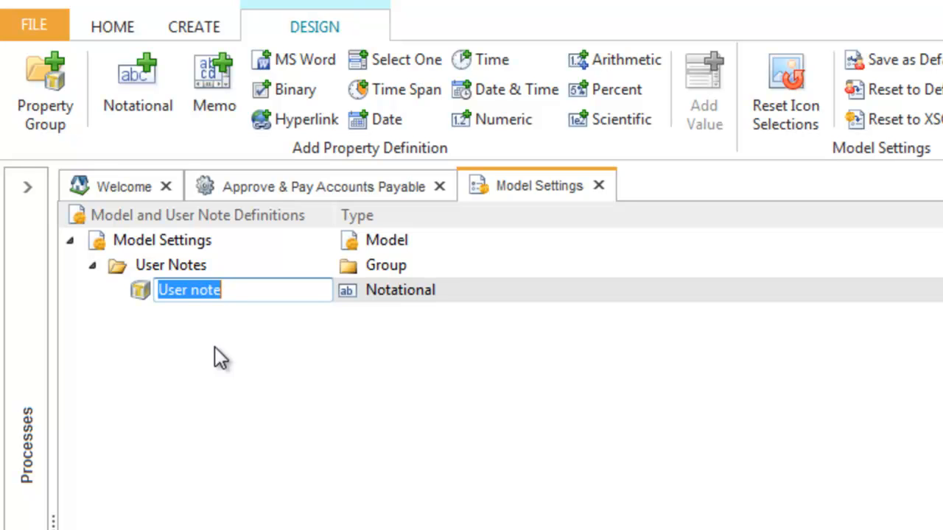
{"action": "type", "text": "Proc"}
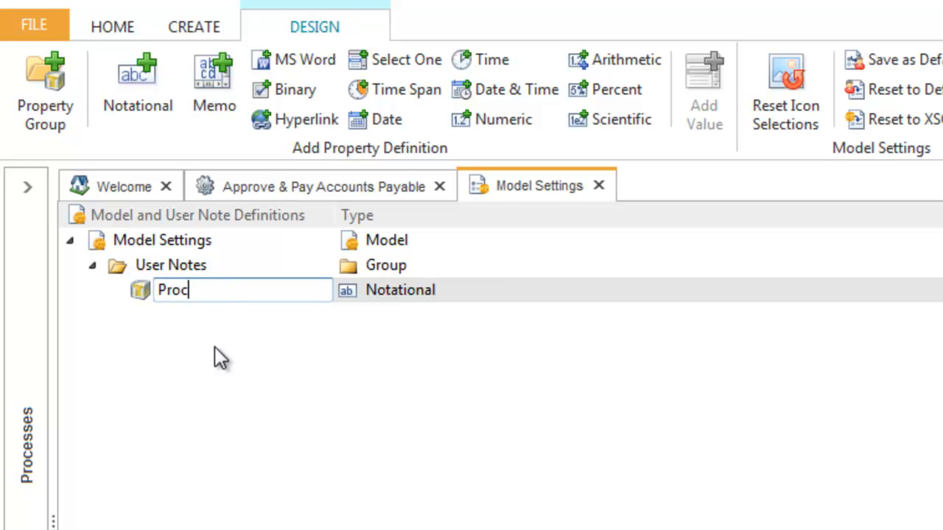
{"action": "type", "text": "ess Owner"}
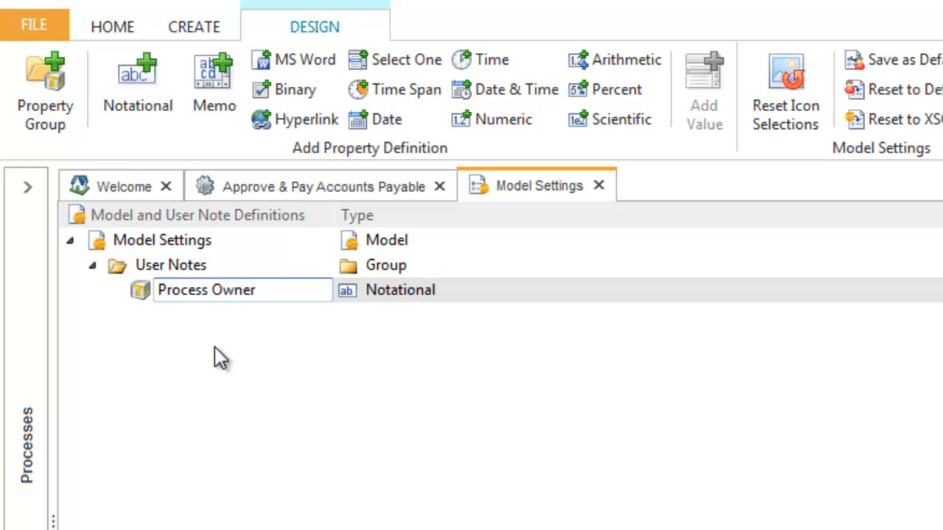
{"action": "key", "text": "Return"}
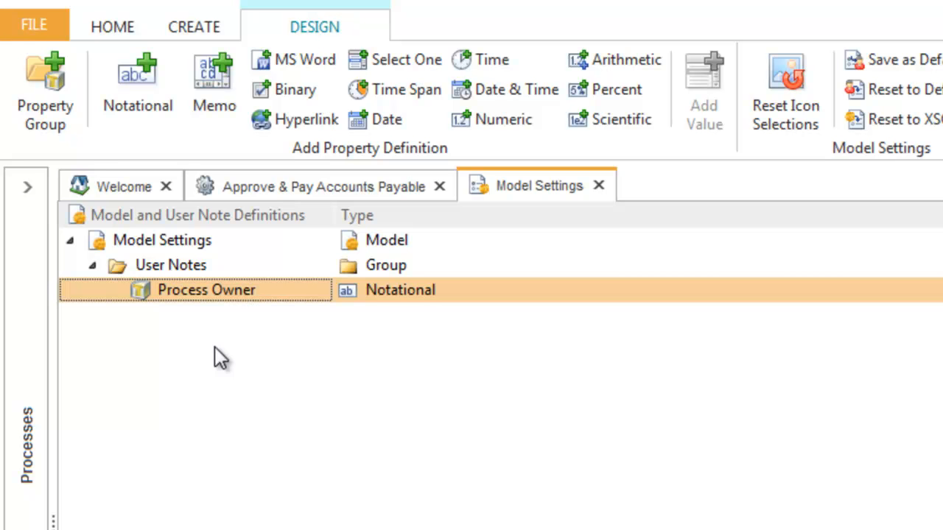
- Add a Memo user note named "Designer Notes" under User Notes
{"action": "left_click", "coordinate": [218, 98]}
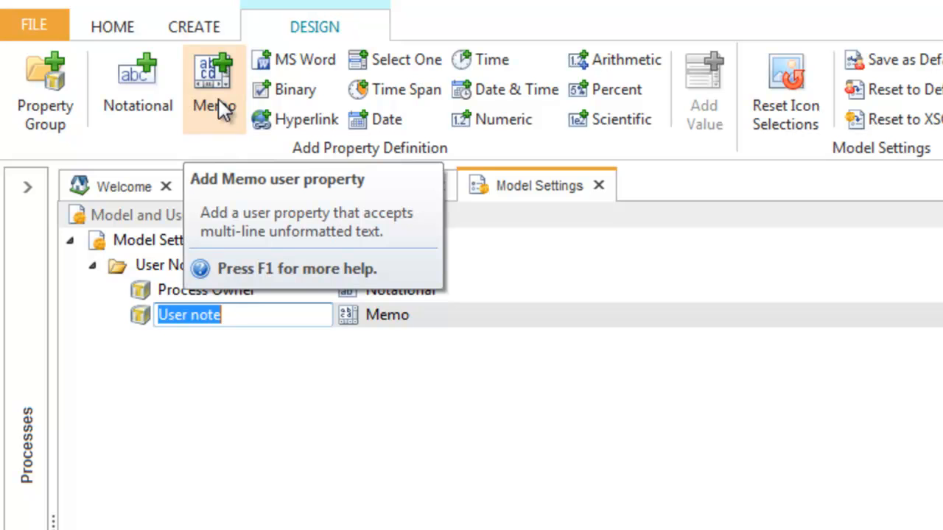
{"action": "type", "text": "D"}
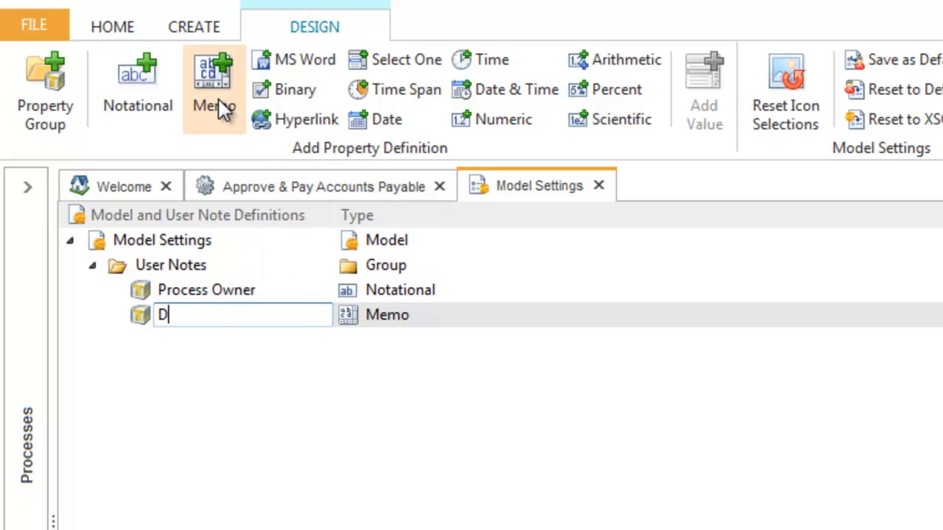
{"action": "type", "text": "esigner Notes"}
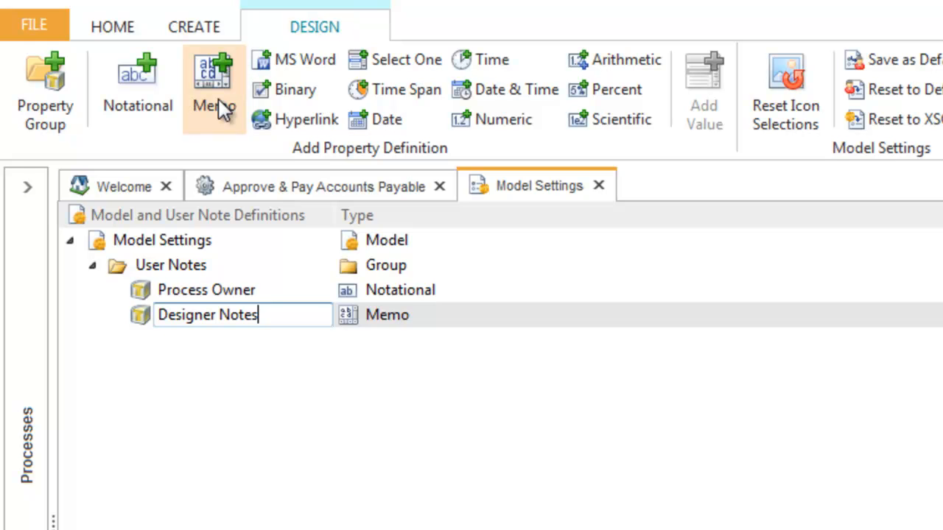
{"action": "key", "text": "Return"}
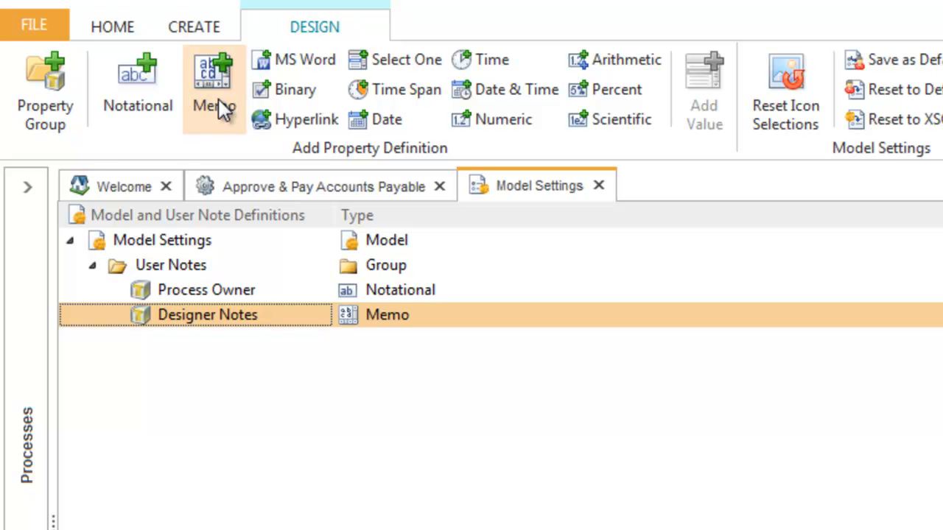
- Add an MS Word user note named "Procedure" under User Notes
{"action": "left_click", "coordinate": [276, 59]}
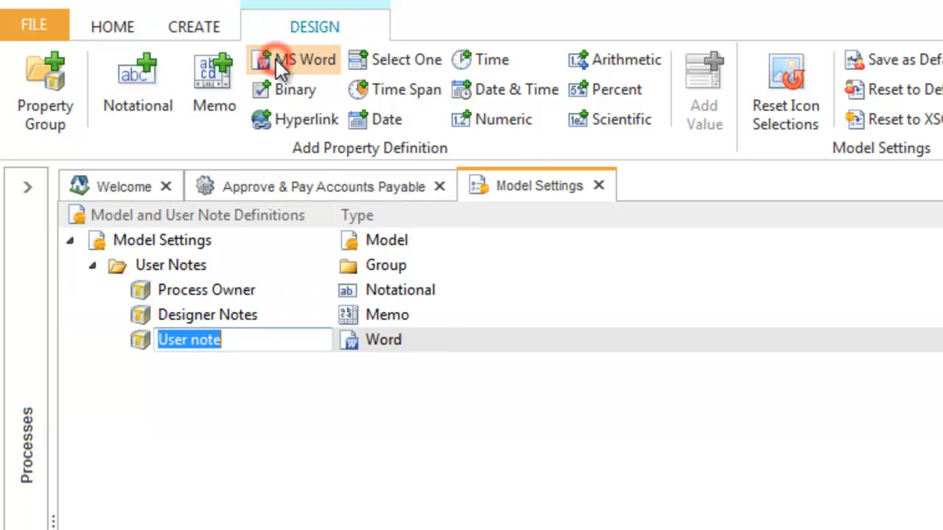
{"action": "type", "text": "Procedure"}
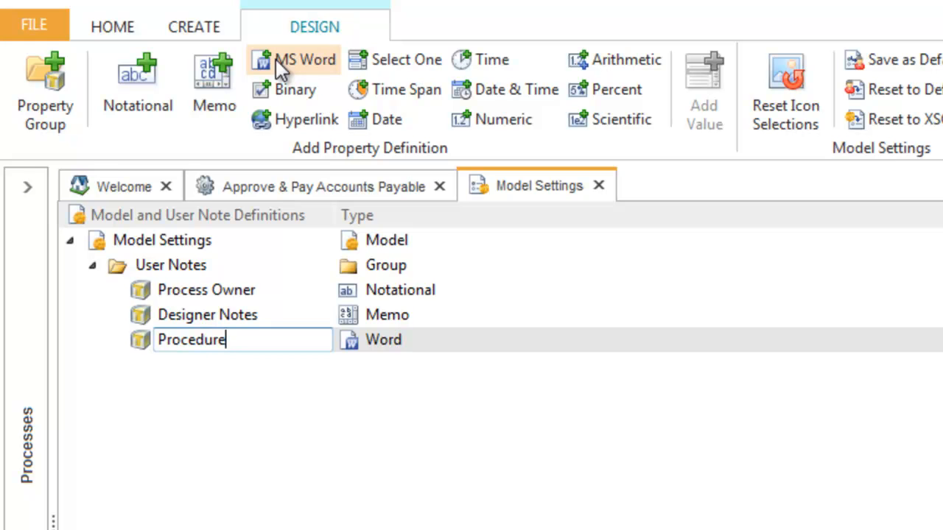
{"action": "key", "text": "Return"}
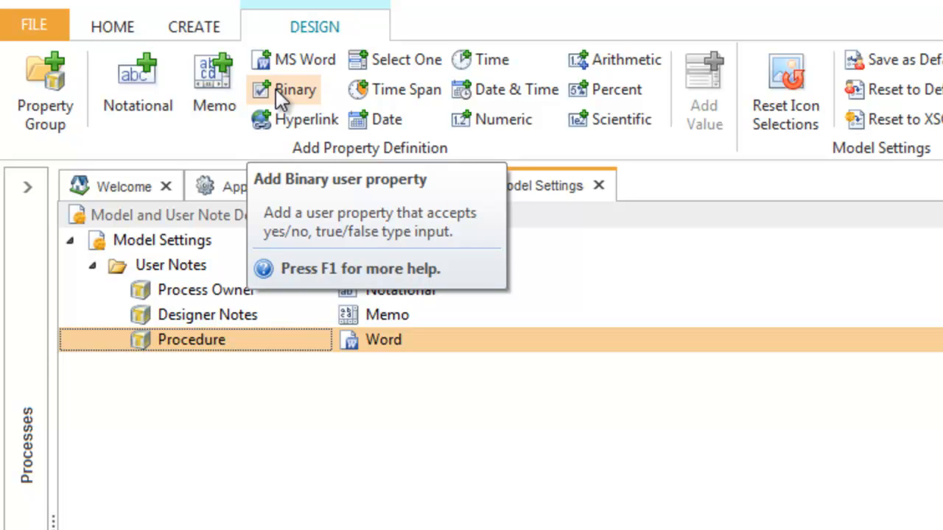
- Add a Binary user note named "Audit" under User Notes
{"action": "left_click", "coordinate": [276, 89]}
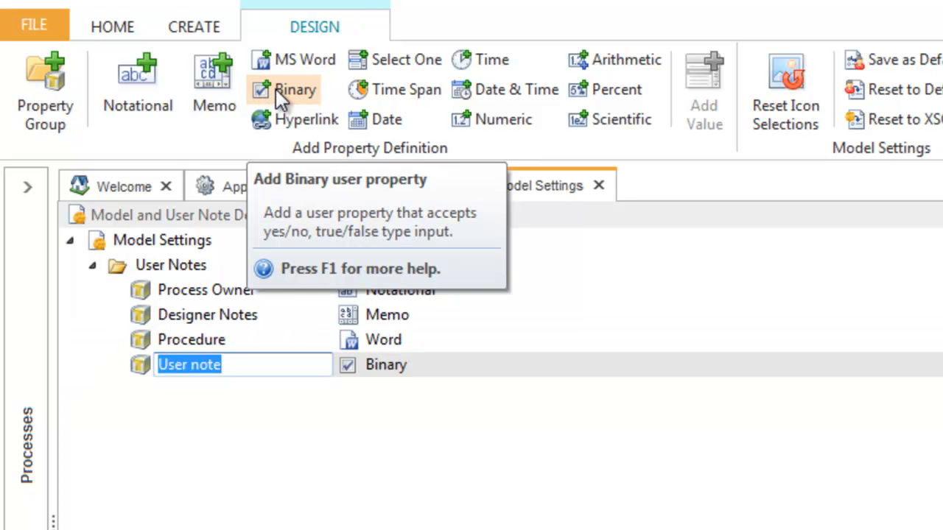
{"action": "type", "text": "Audit"}
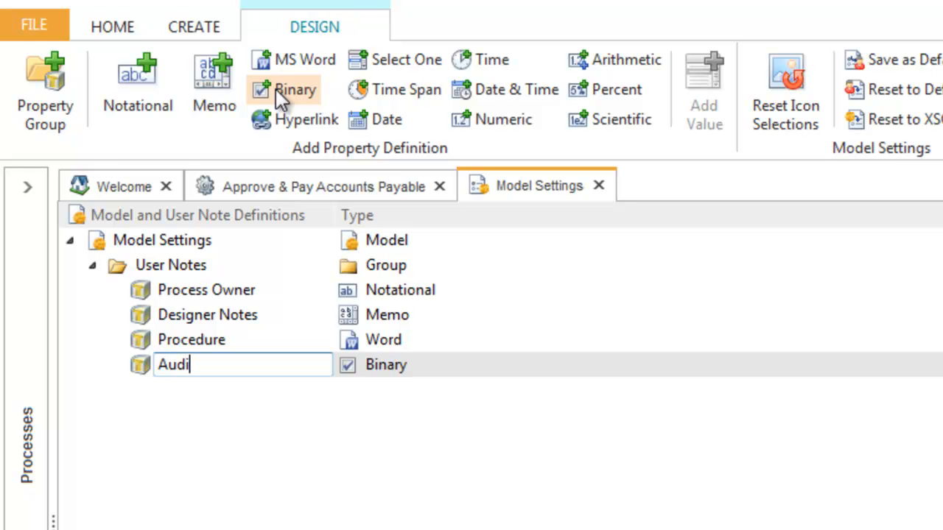
{"action": "key", "text": "Return"}
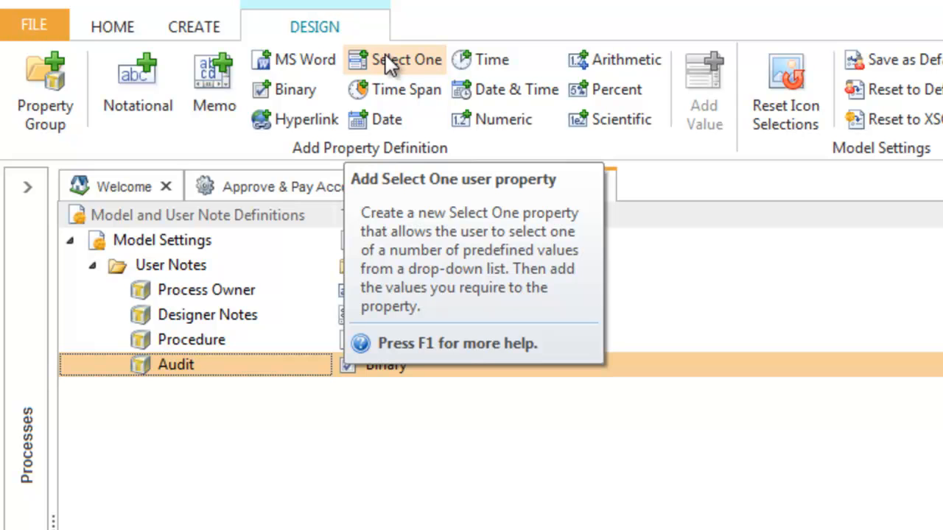
- Add a Select One user note named "Activity Type" under User Notes
{"action": "left_click", "coordinate": [385, 54]}
{"action": "type", "text": "A"}
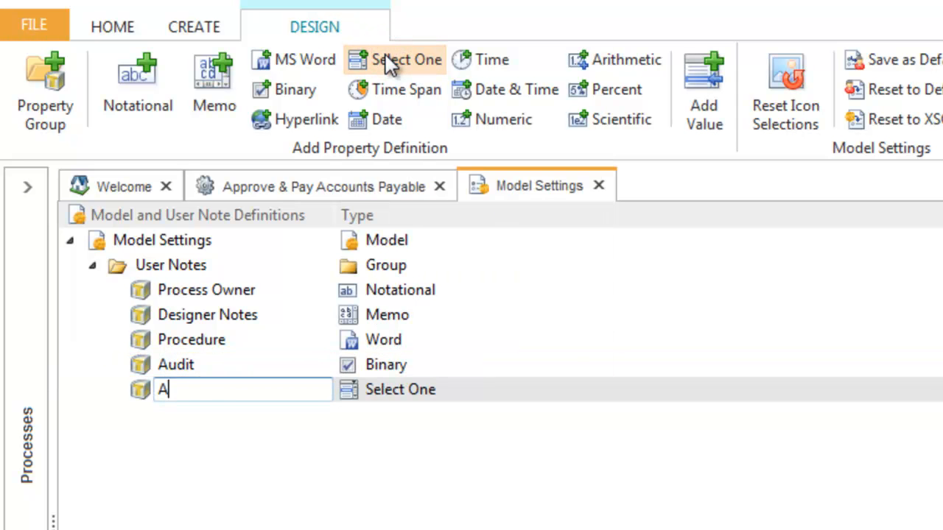
{"action": "type", "text": "ctivity Type"}
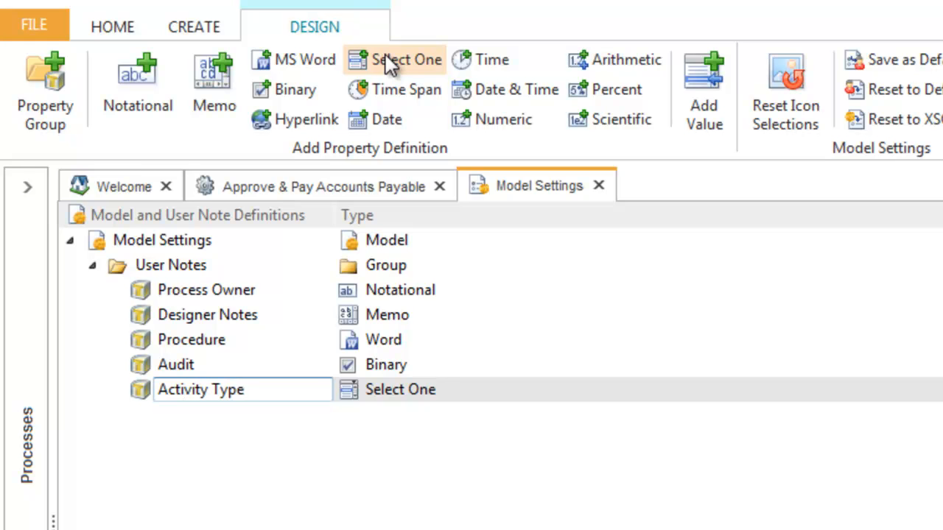
{"action": "key", "text": "Return"}
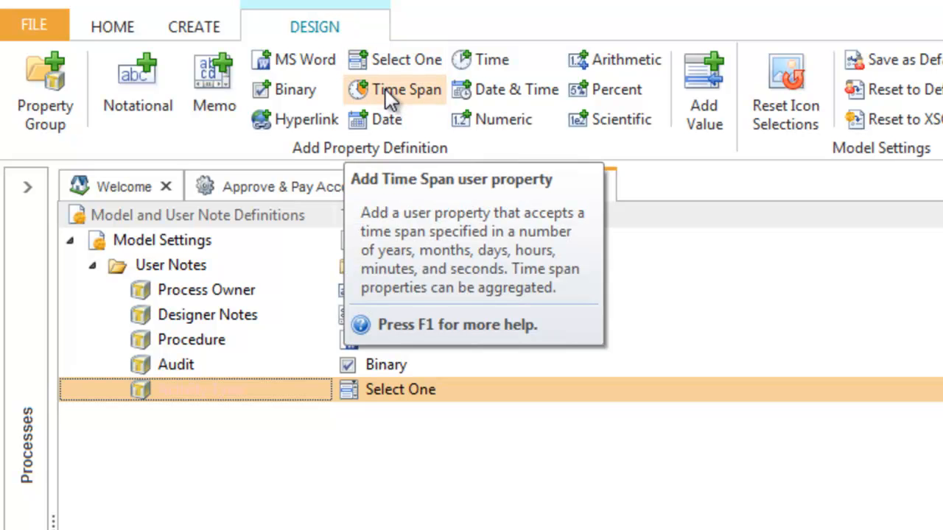
- Add a Time Span user note named "Time Taken" under User Notes
{"action": "left_click", "coordinate": [385, 89]}
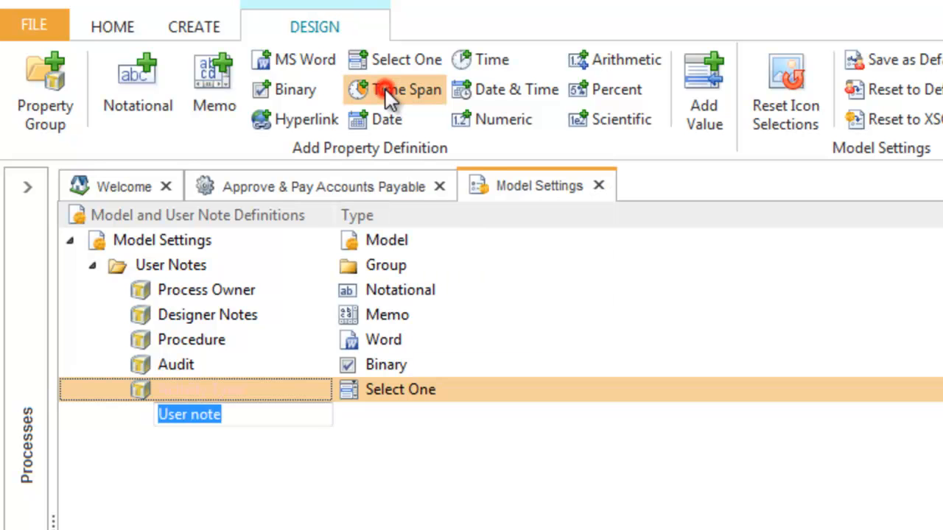
{"action": "type", "text": "Time"}
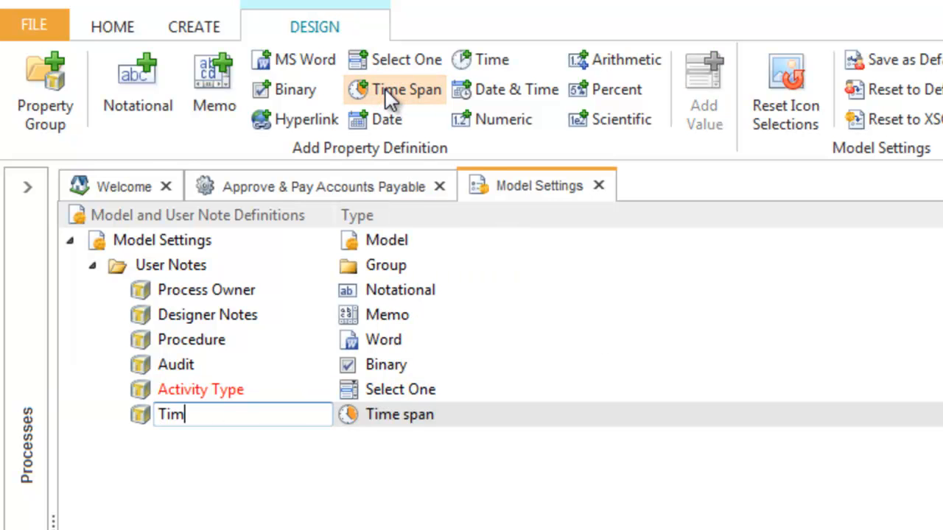
{"action": "type", "text": "Taken"}
{"action": "key", "text": "Return"}
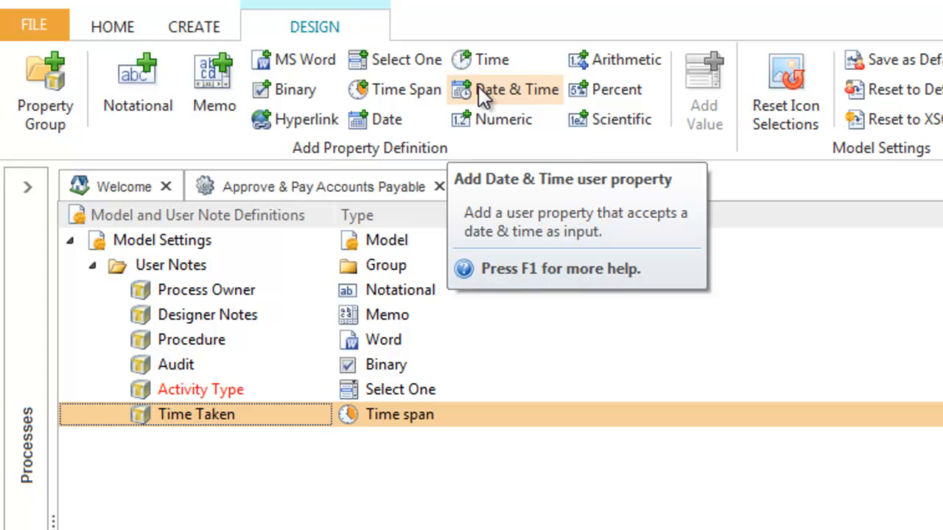
- Add a Date user note named "Next Review Date" under User Notes
{"action": "left_click", "coordinate": [384, 117]}
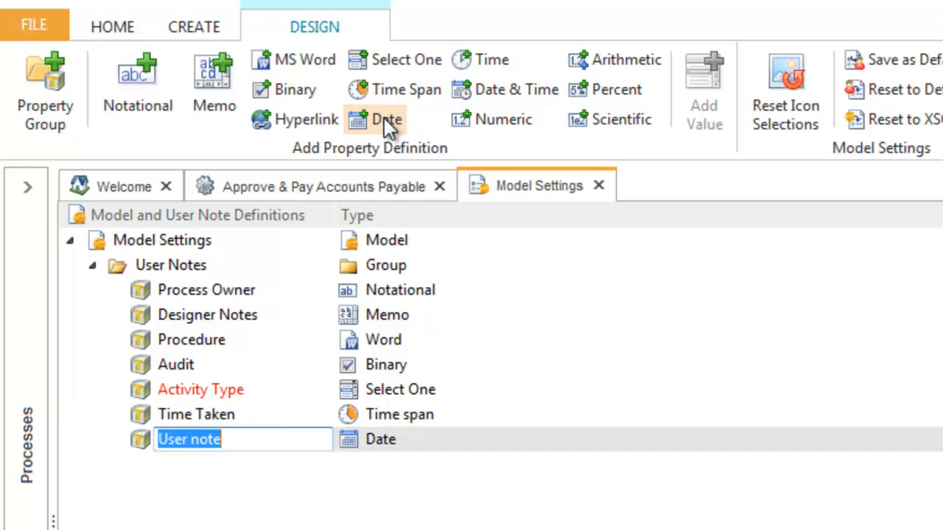
{"action": "type", "text": "Next Review Date"}
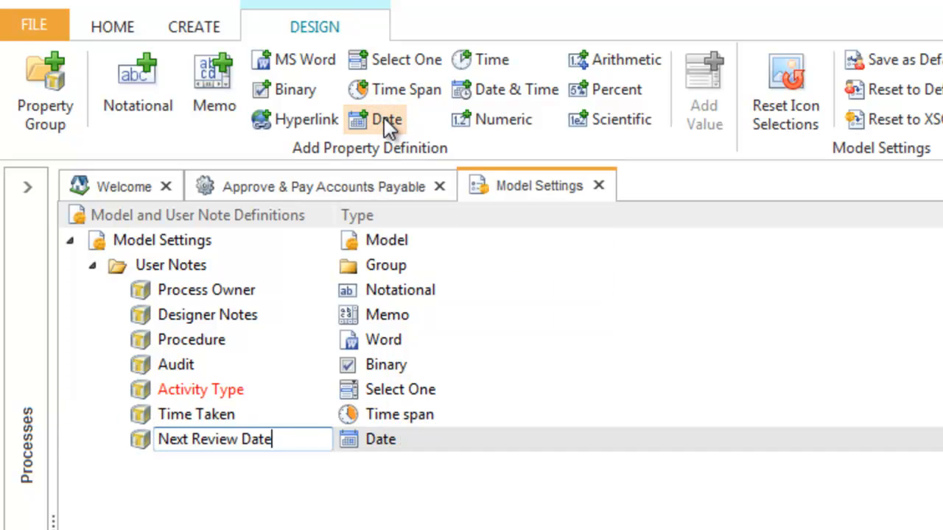
{"action": "key", "text": "Return"}
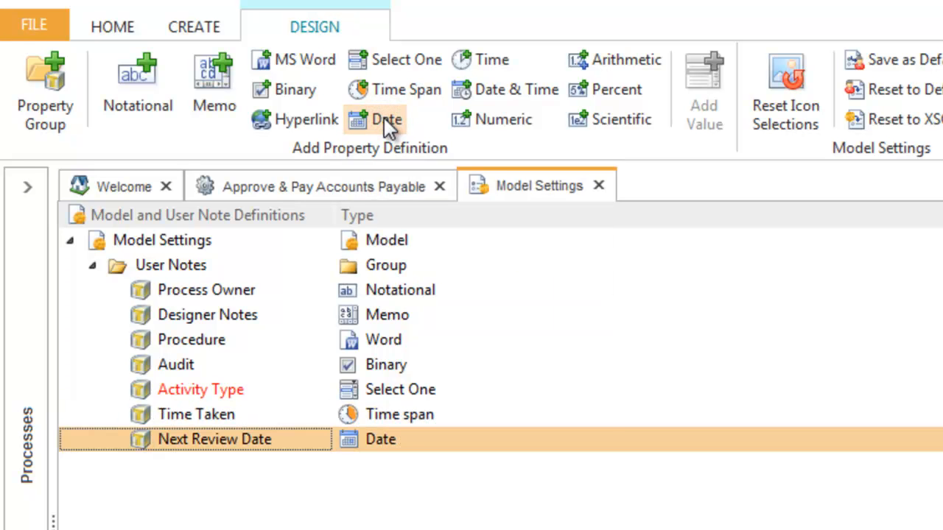
- Add a Numeric user note named "Version No" under User Notes
{"action": "left_click", "coordinate": [485, 126]}
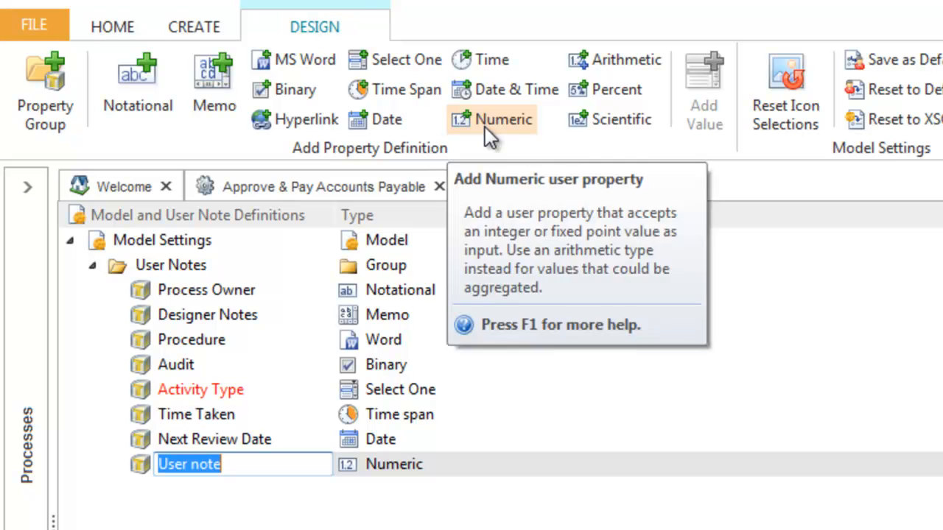
{"action": "type", "text": "Version No"}
{"action": "key", "text": "Return"}
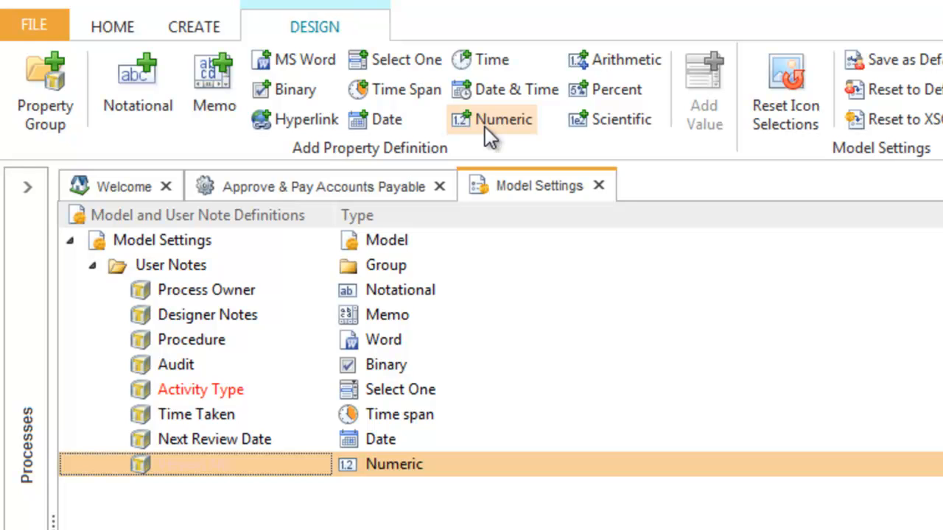
- Add an Arithmetic user note named "Estimated Cost" under User Notes
{"action": "left_click", "coordinate": [602, 63]}
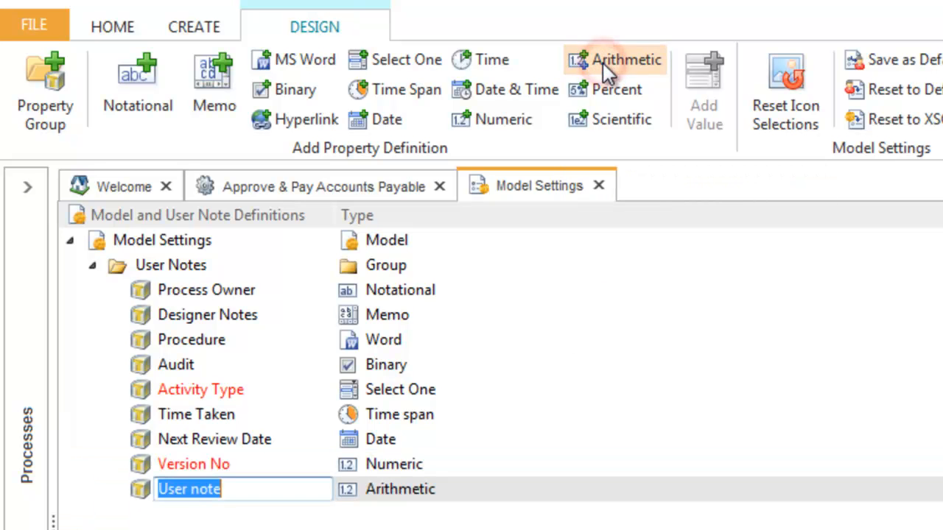
{"action": "type", "text": "Est"}
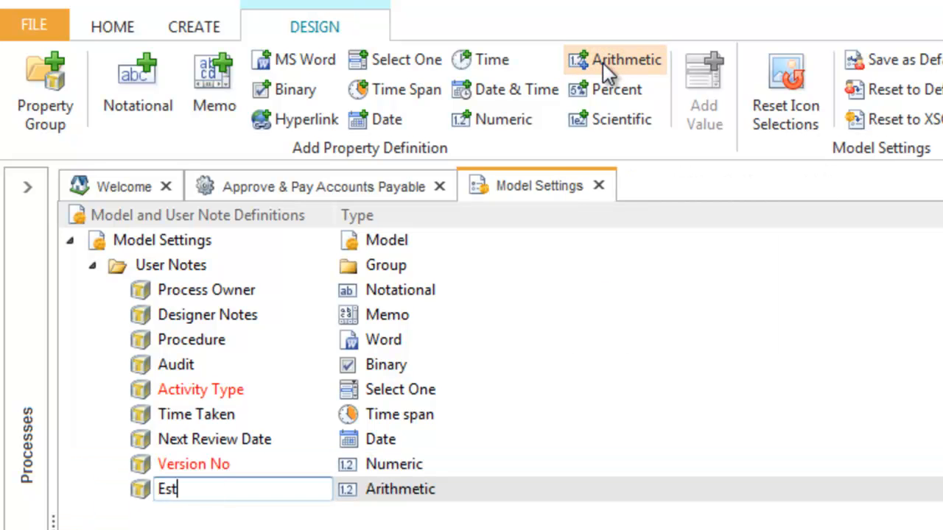
{"action": "type", "text": "imated Cost"}
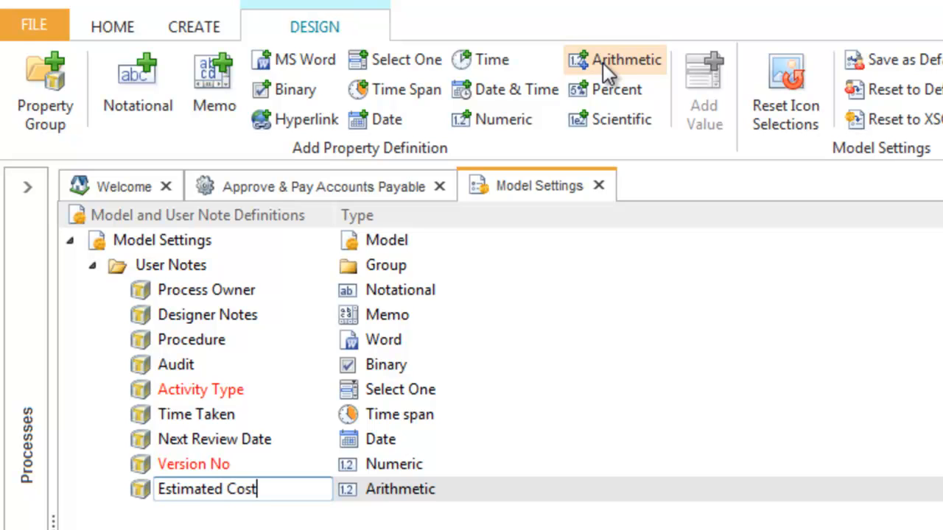
{"action": "key", "text": "Return"}
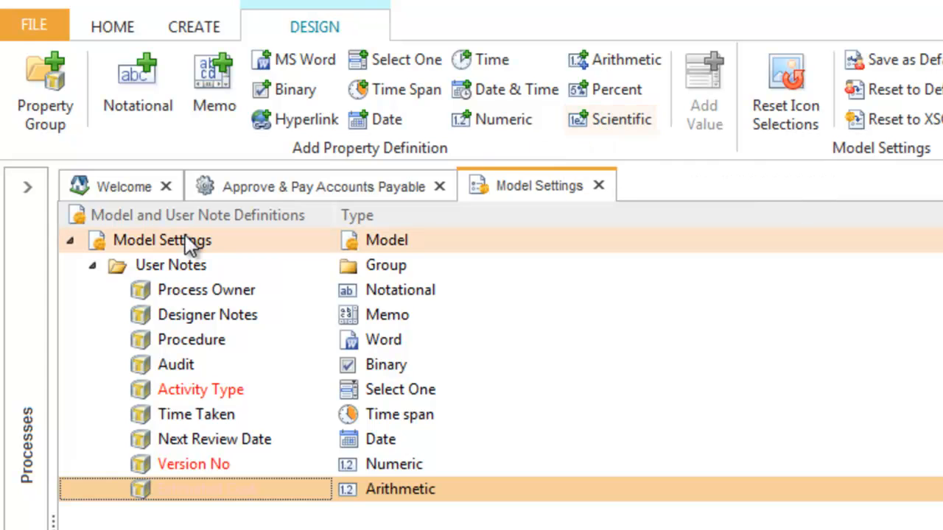
- Add the values VA, NVA and ENVA to the Activity Type Select One user note
{"action": "left_click", "coordinate": [169, 239]}
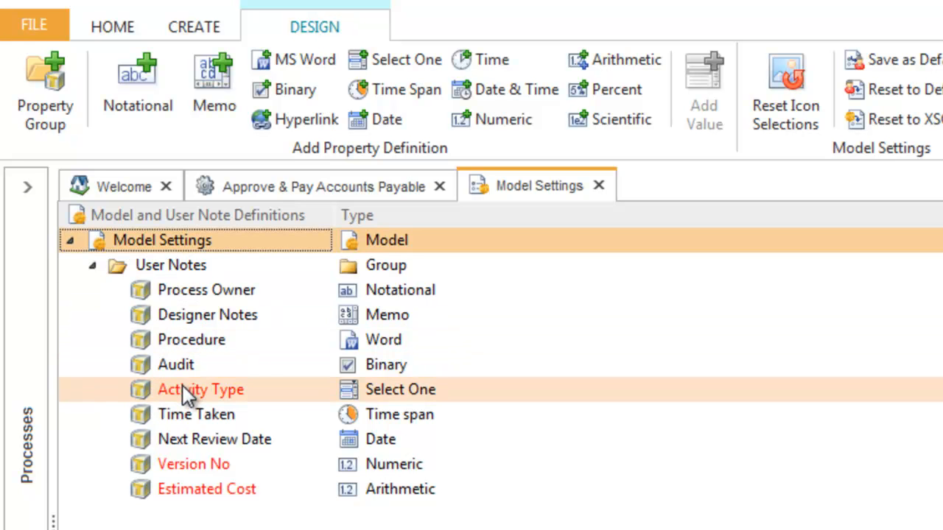
{"action": "left_click", "coordinate": [182, 387]}
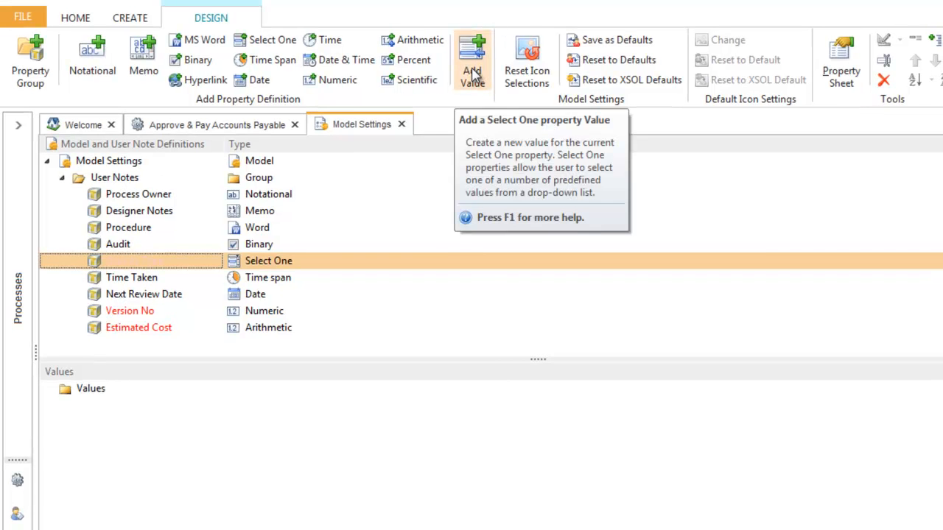
{"action": "left_click", "coordinate": [472, 74]}
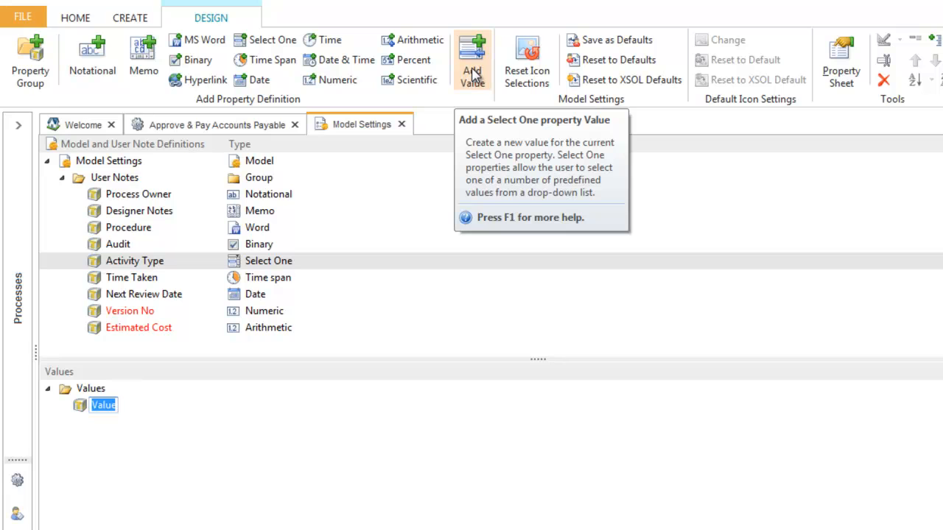
{"action": "type", "text": "VA"}
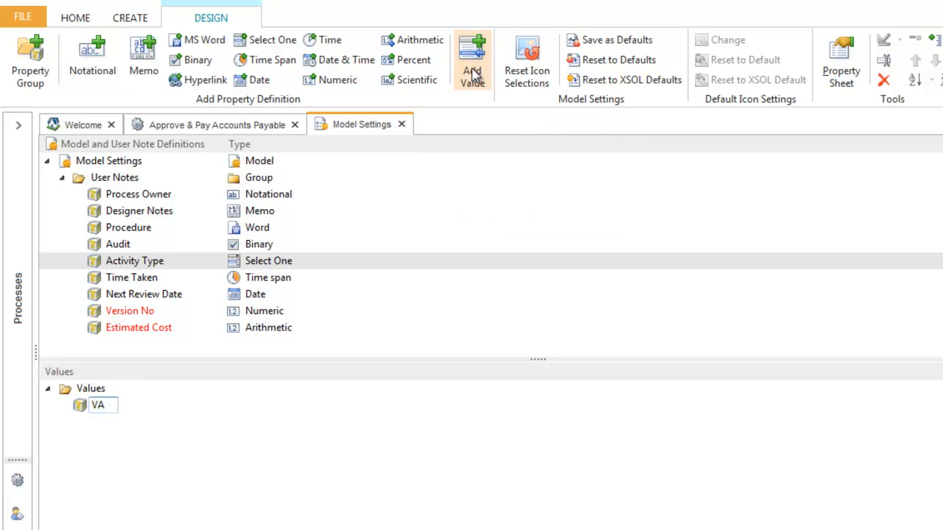
{"action": "left_click", "coordinate": [472, 74]}
{"action": "type", "text": "NVA"}
{"action": "left_click", "coordinate": [472, 74]}
{"action": "type", "text": "ENVA"}
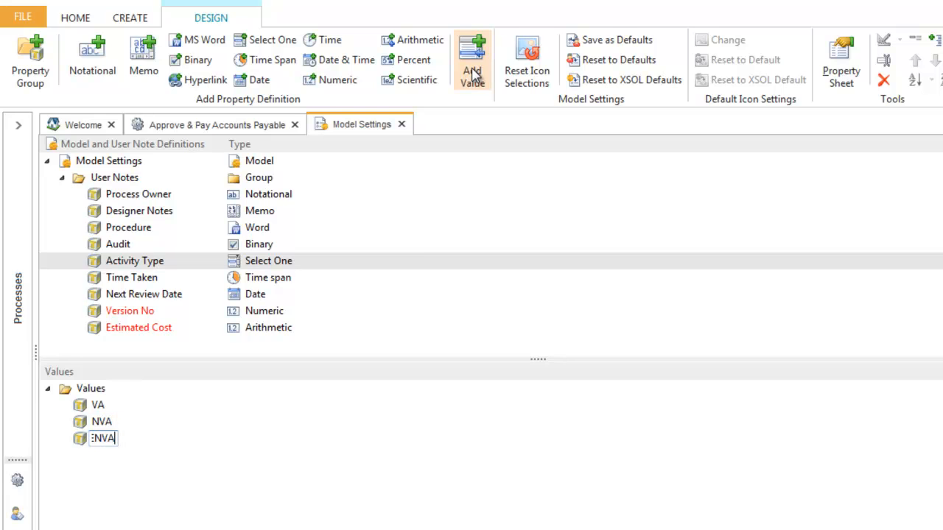
{"action": "key", "text": "Return"}
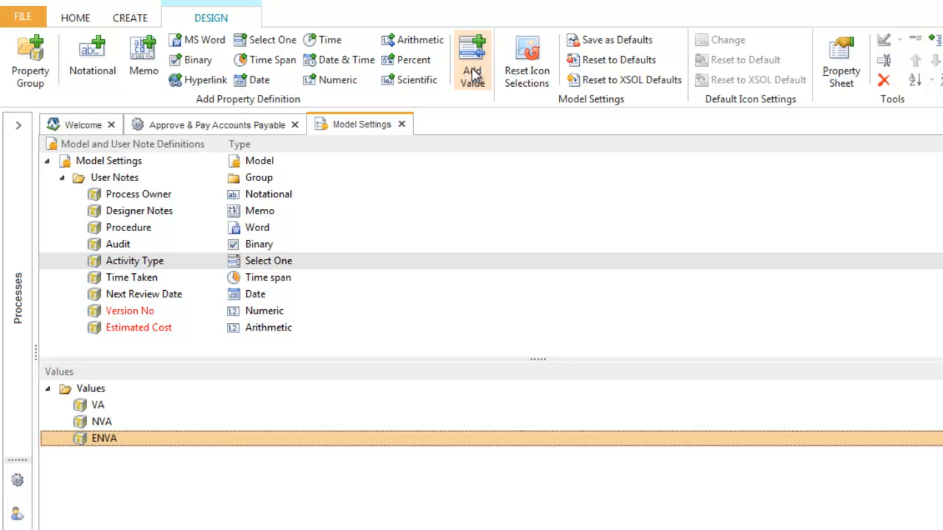
- Set the Version No user note to 2 integer digits and 2 decimal digits in its properties
{"action": "left_click", "coordinate": [127, 311]}
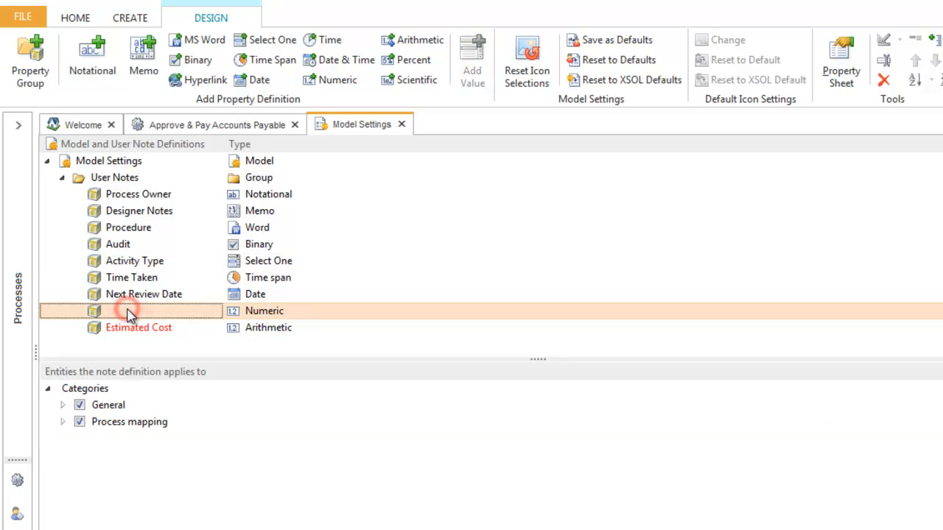
{"action": "left_click", "coordinate": [124, 332]}
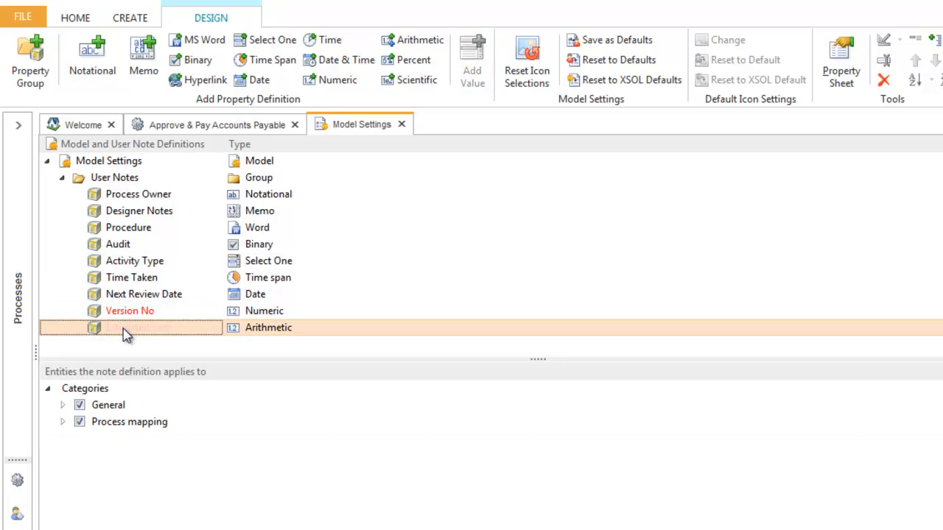
{"action": "left_click", "coordinate": [124, 313]}
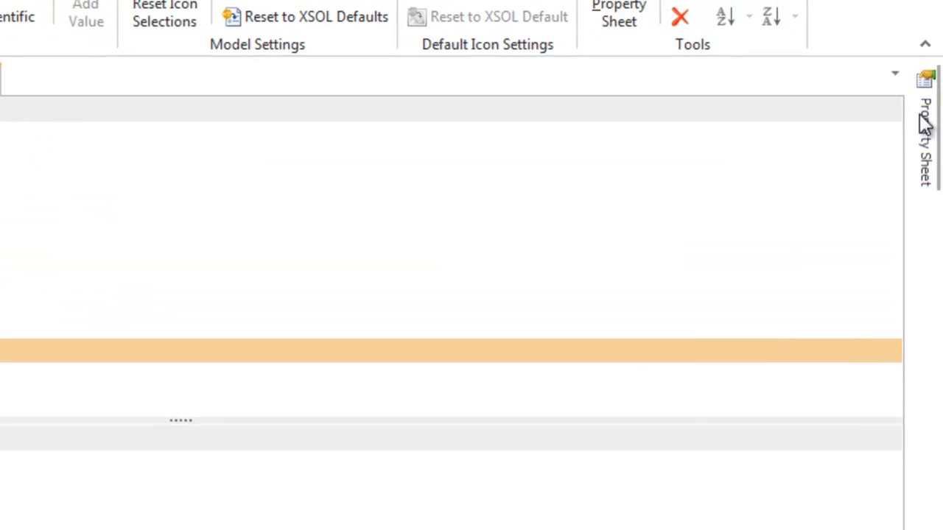
{"action": "left_click", "coordinate": [920, 116]}
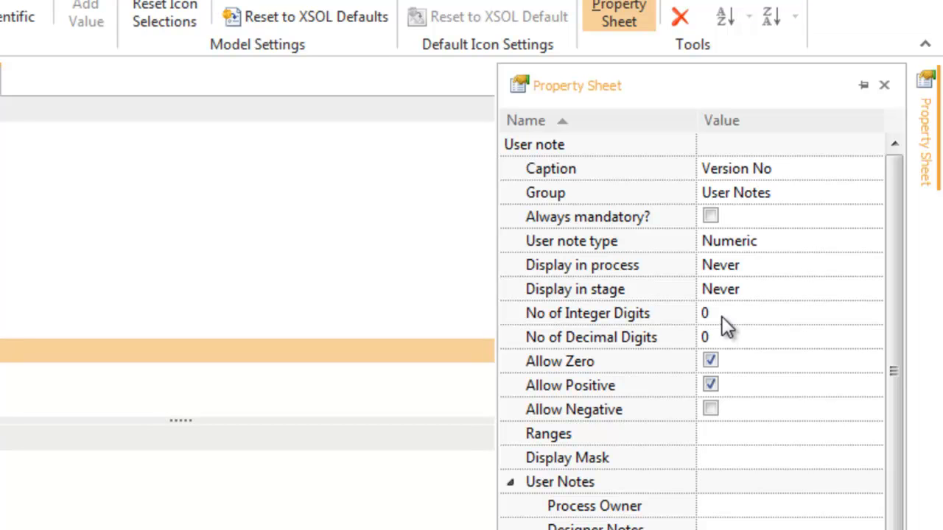
{"action": "left_click", "coordinate": [722, 316]}
{"action": "left_click", "coordinate": [717, 335]}
{"action": "left_click", "coordinate": [723, 315]}
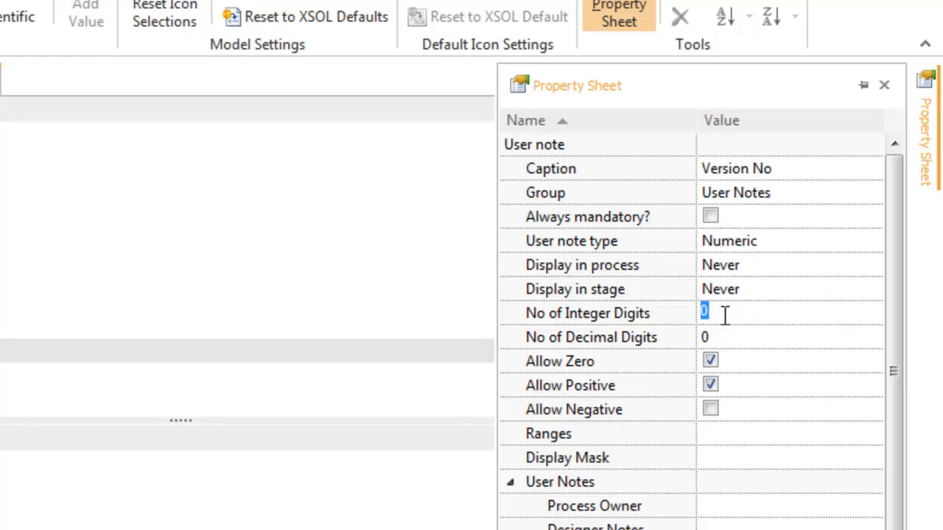
{"action": "type", "text": "2"}
{"action": "left_click", "coordinate": [716, 335]}
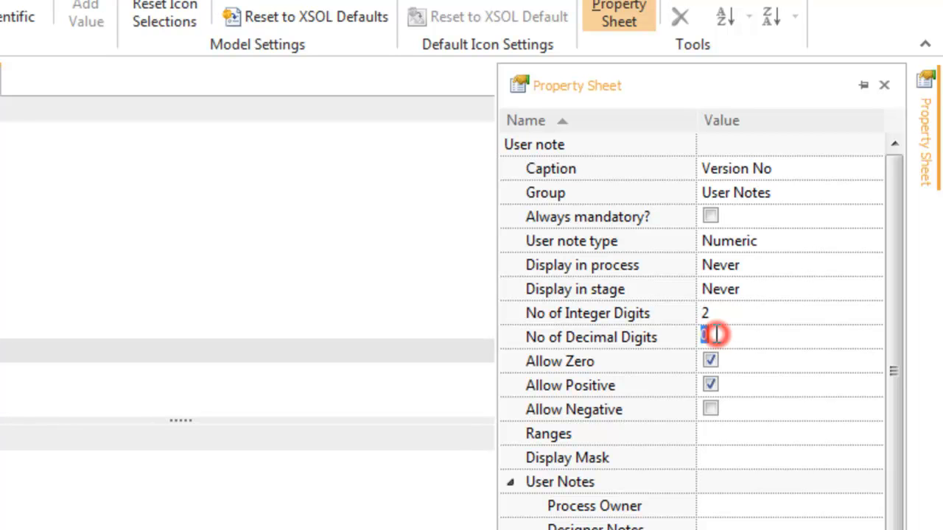
{"action": "type", "text": "2"}
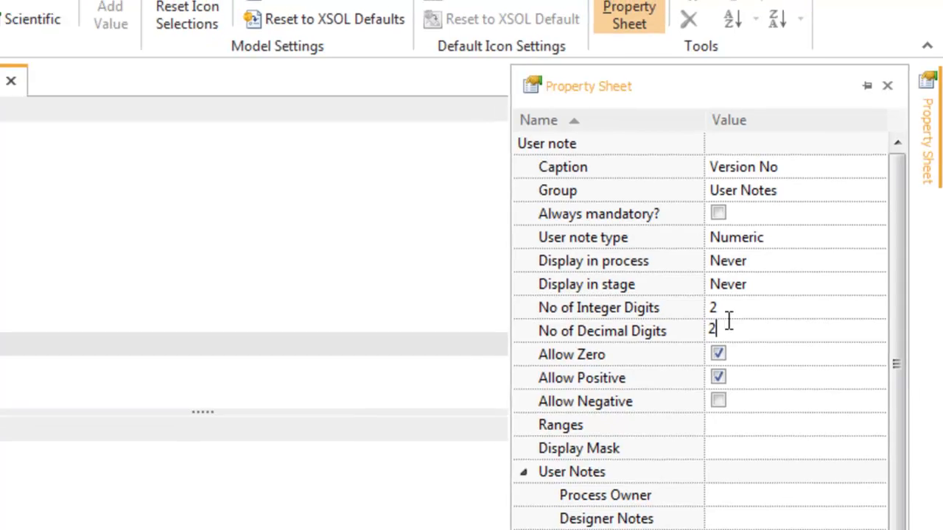
{"action": "left_click", "coordinate": [728, 313]}
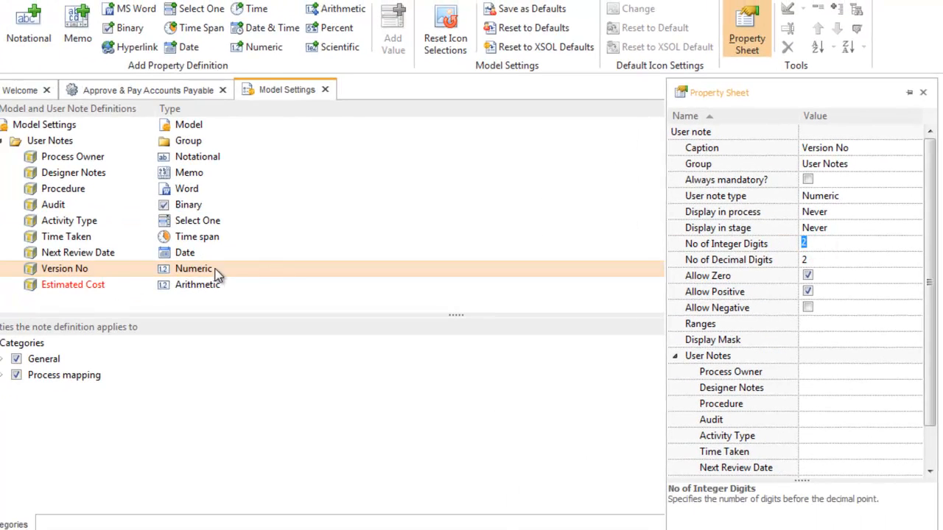
- Set the Estimated Cost user note to 7 integer digits and 2 decimal digits
{"action": "left_click", "coordinate": [70, 284]}
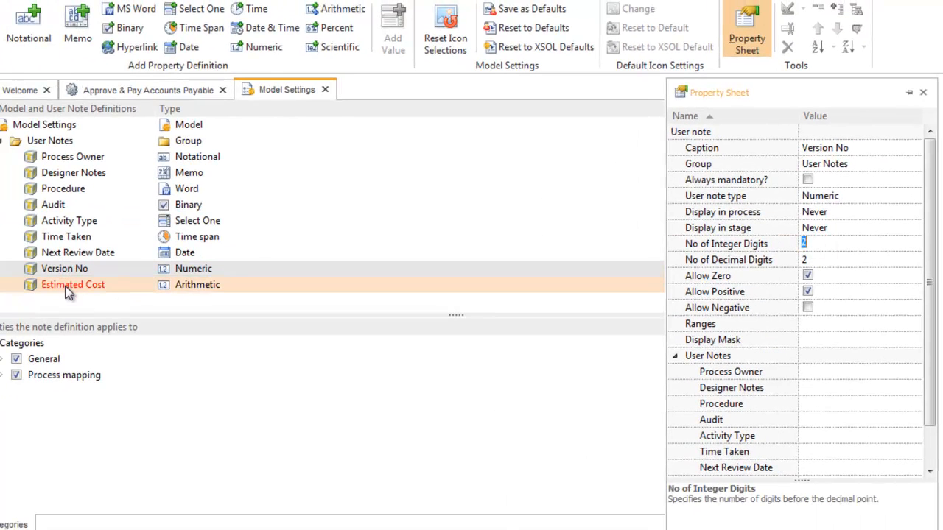
{"action": "left_click", "coordinate": [59, 284]}
{"action": "mouse_move", "coordinate": [941, 194]}
{"action": "left_click", "coordinate": [831, 259]}
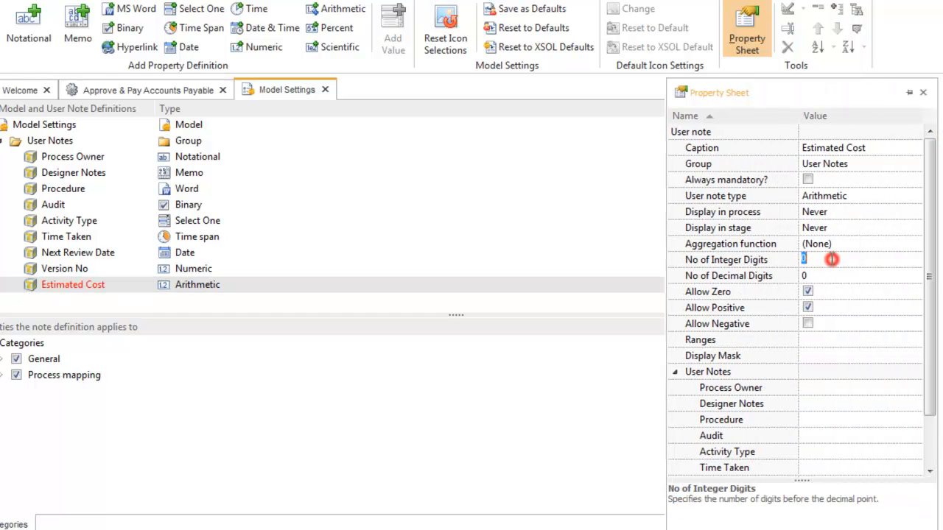
{"action": "type", "text": "7"}
{"action": "left_click", "coordinate": [820, 276]}
{"action": "type", "text": "2"}
{"action": "key", "text": "Return"}
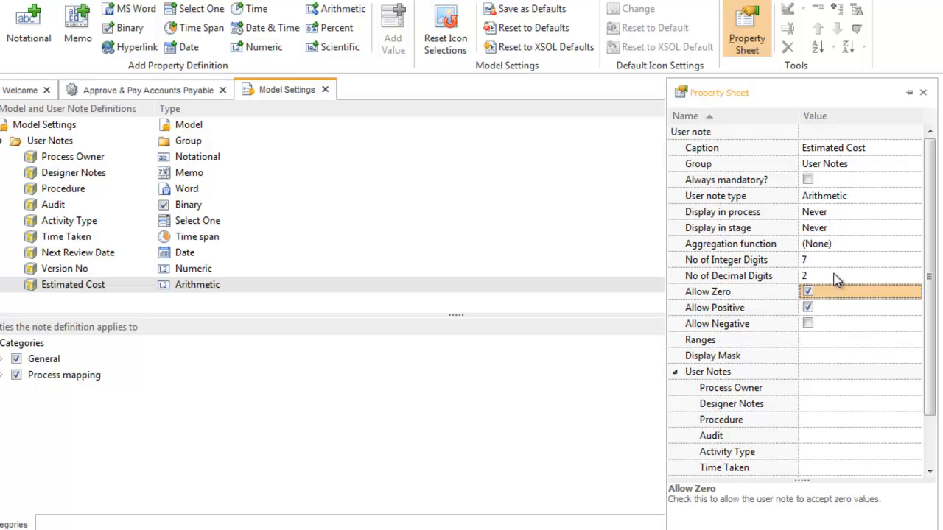